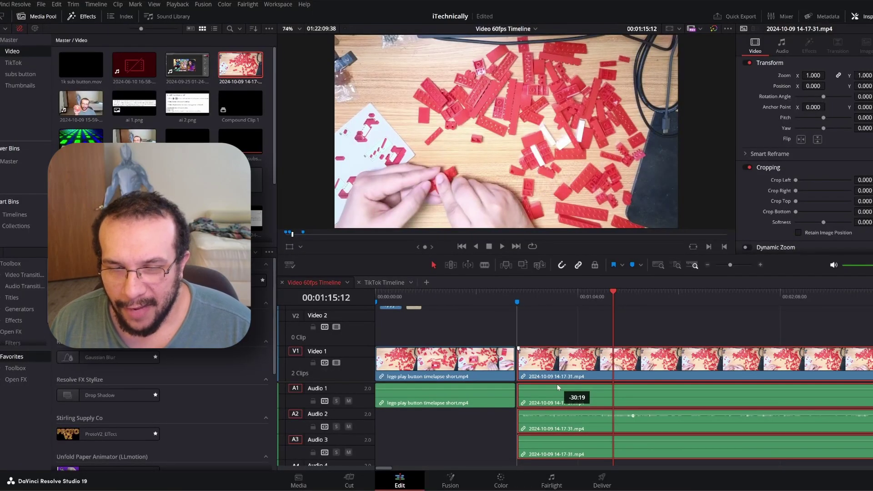
Step: Trim a few frames off the start of the 2024-10-09 clip on the Video 60fps Timeline
drag(559, 387, 550, 383)
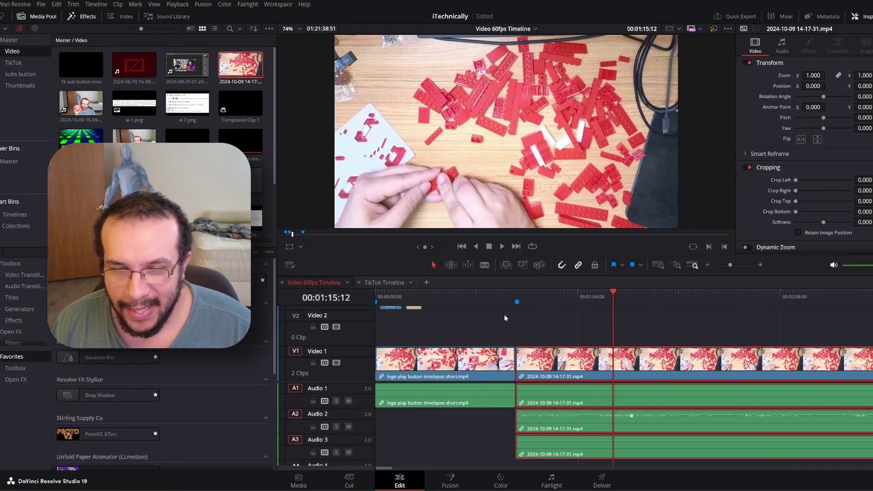
Step: Scrub through the earlier timelapse clip and select the lego play button timelapse short clip
click(467, 298)
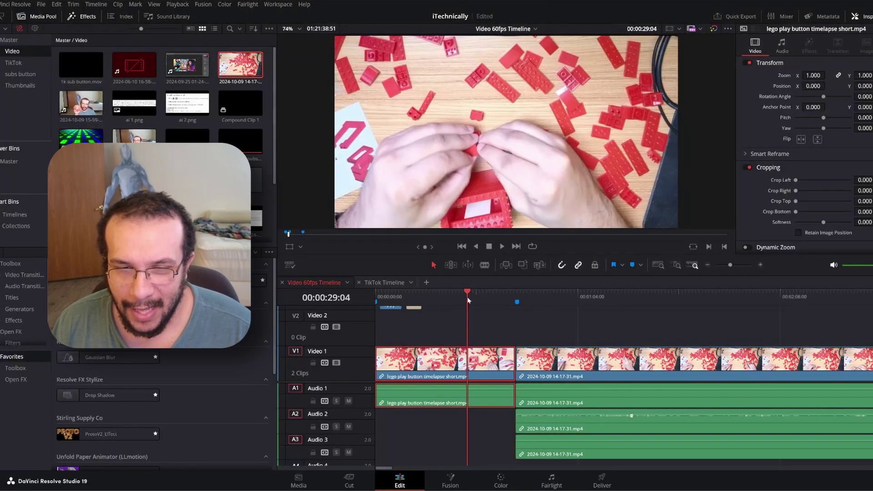
drag(496, 299, 516, 297)
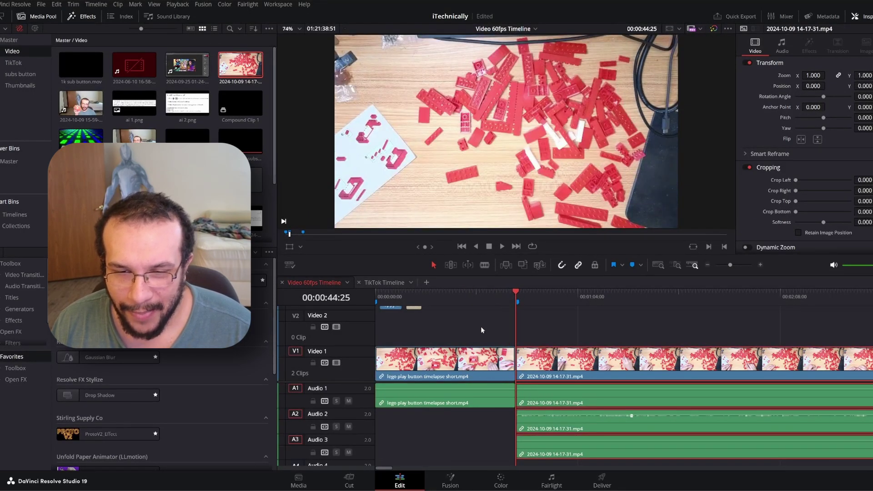
click(479, 351)
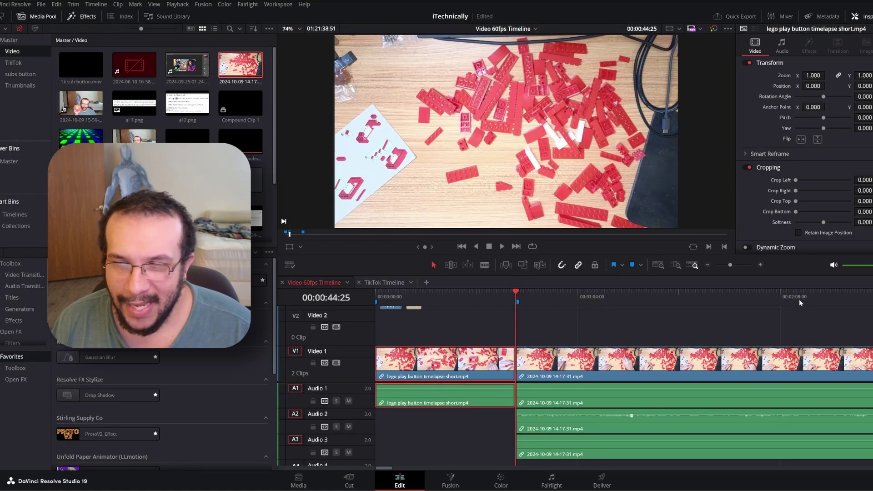
Step: Zoom the timeline out to fit the long clip and preview its finished red play-button ending
drag(730, 266, 716, 268)
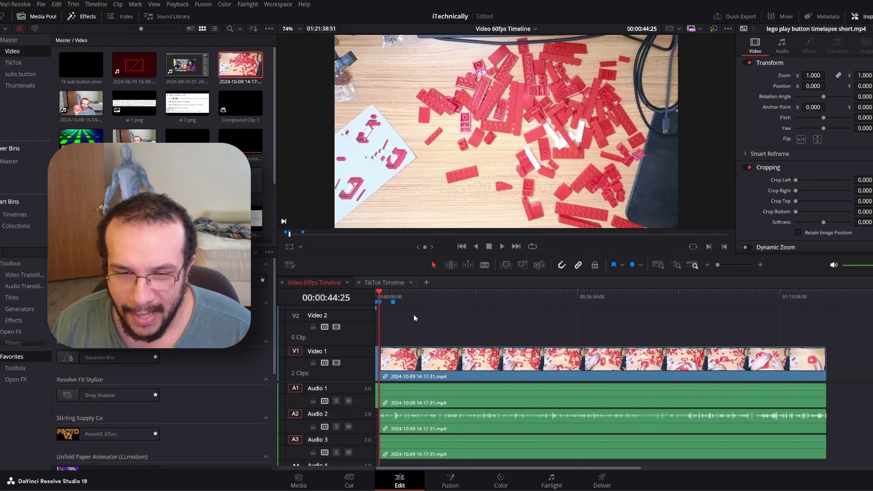
click(430, 292)
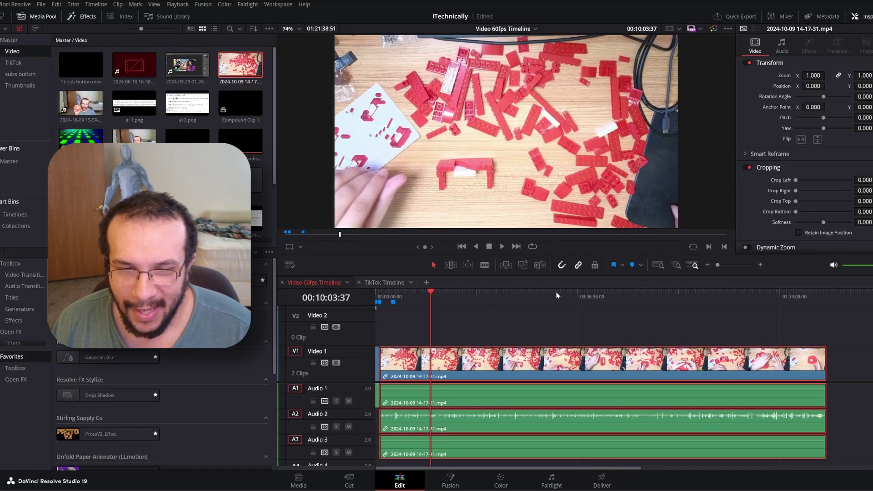
click(827, 296)
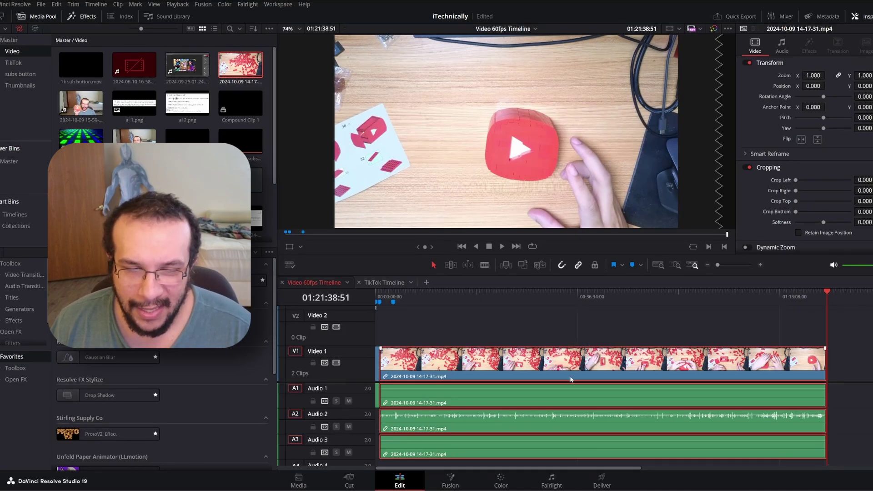
Step: Open Change Clip Speed for the 2024-10-09 clip from its right-click menu
right_click(537, 362)
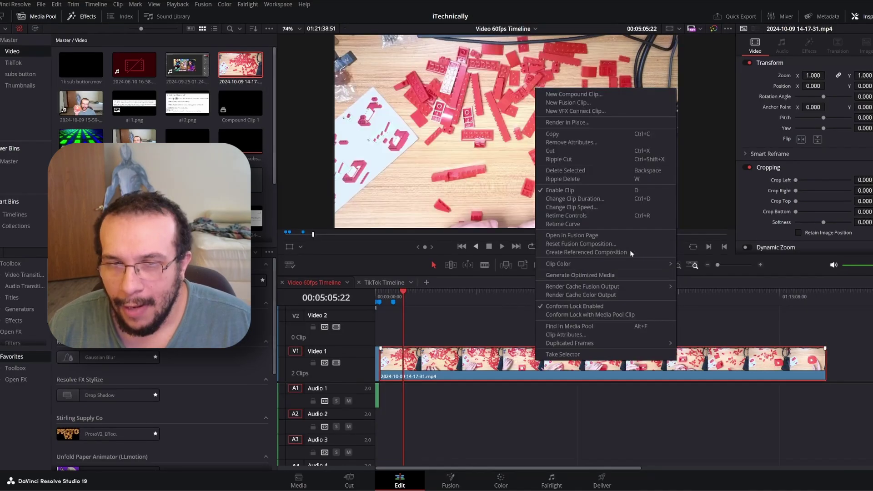
click(617, 212)
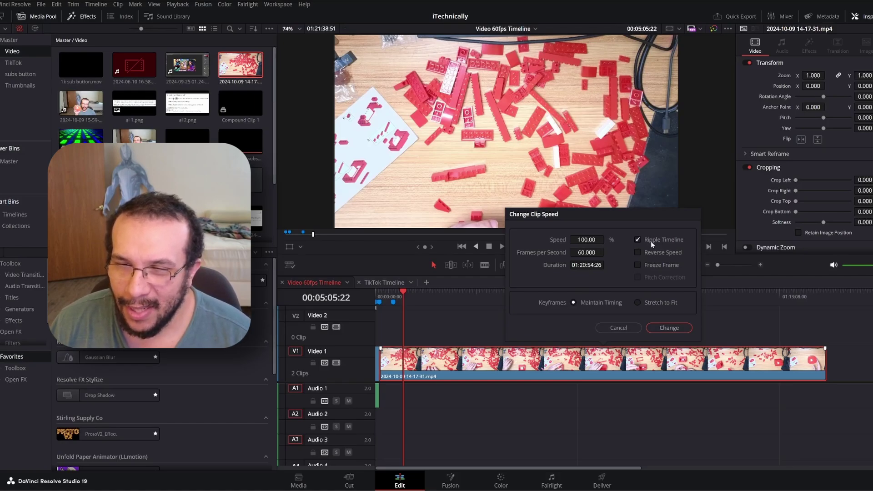
Step: Raise the clip Speed to 10823% (2400 fps, duration 00:00:44:51) and apply the change
double_click(586, 240)
text(118)
scroll(606, 238, up, 10)
scroll(606, 239, down, 4)
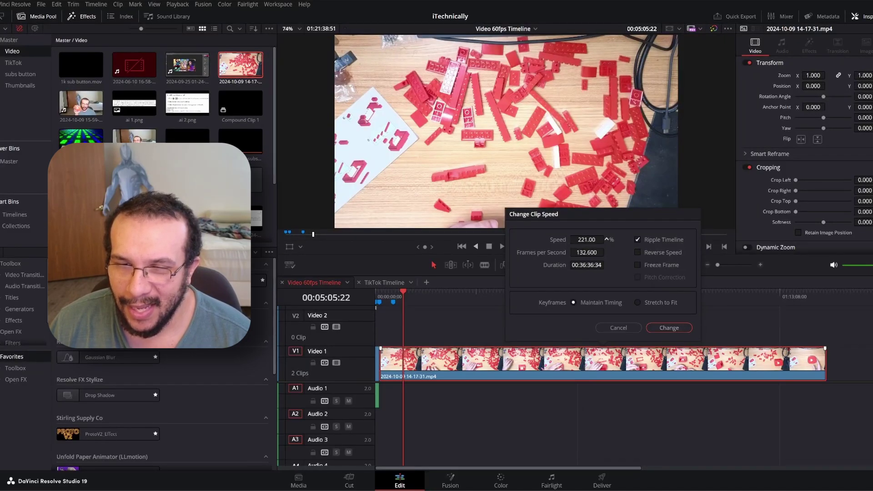
scroll(606, 238, up, 3)
scroll(606, 239, up, 2)
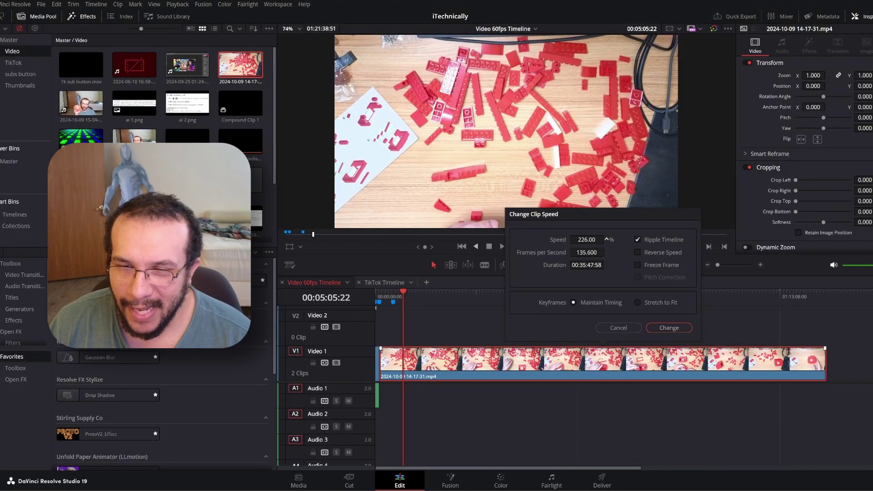
scroll(607, 239, up, 7)
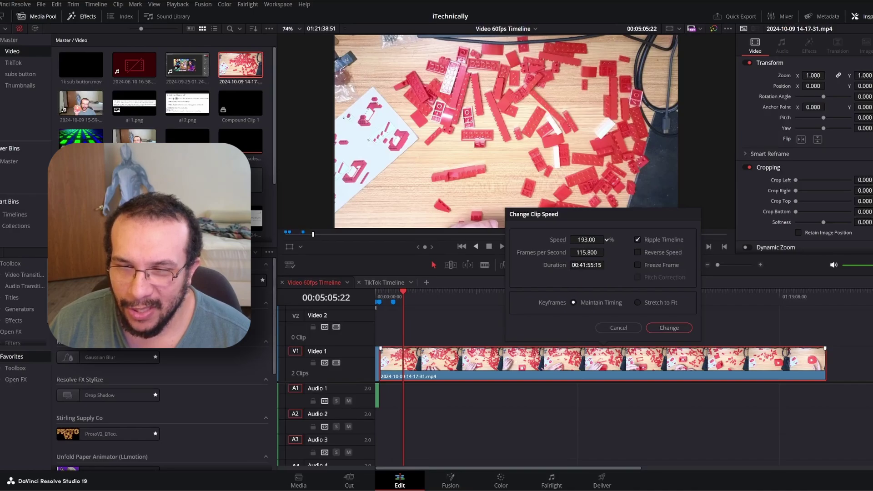
scroll(606, 239, up, 20)
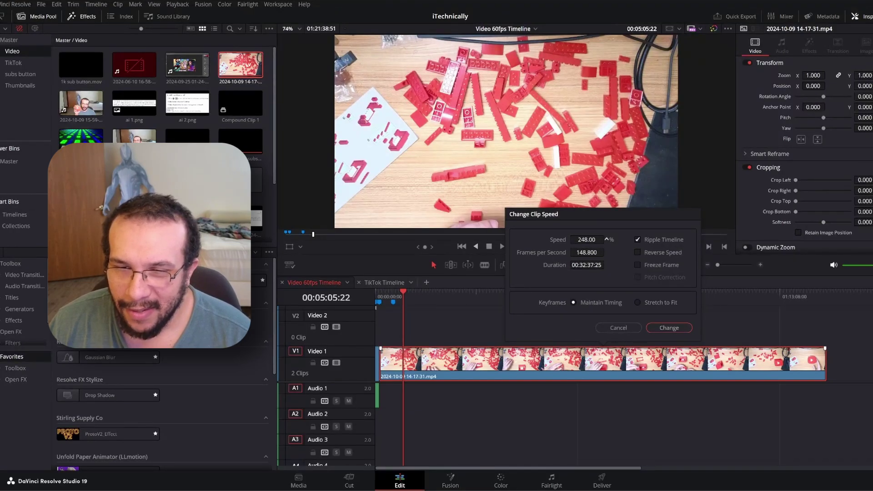
scroll(606, 239, up, 9)
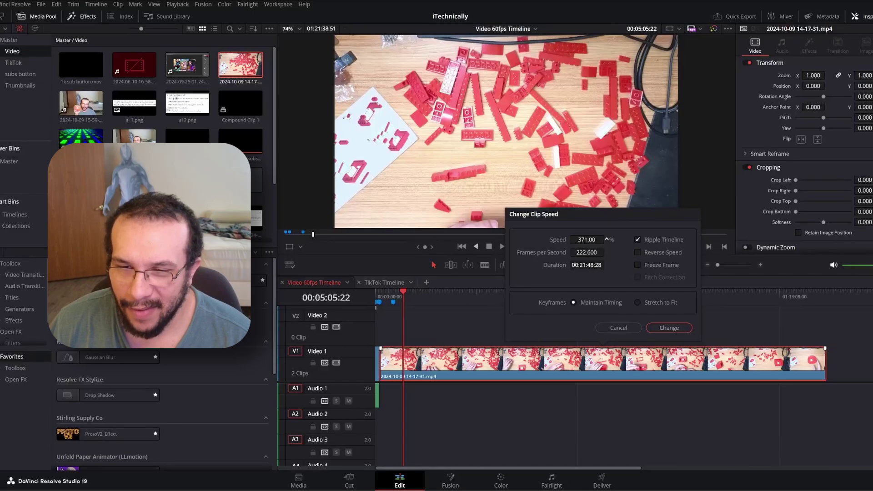
scroll(606, 239, up, 20)
scroll(607, 238, up, 20)
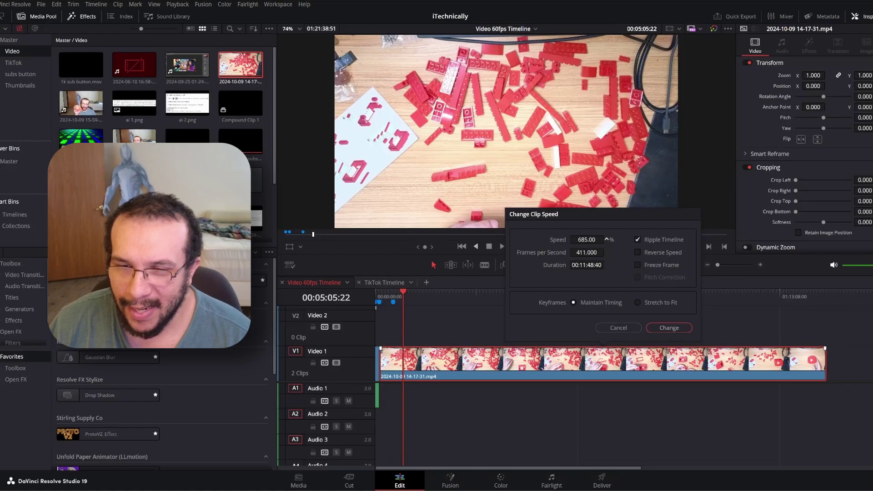
scroll(607, 239, up, 20)
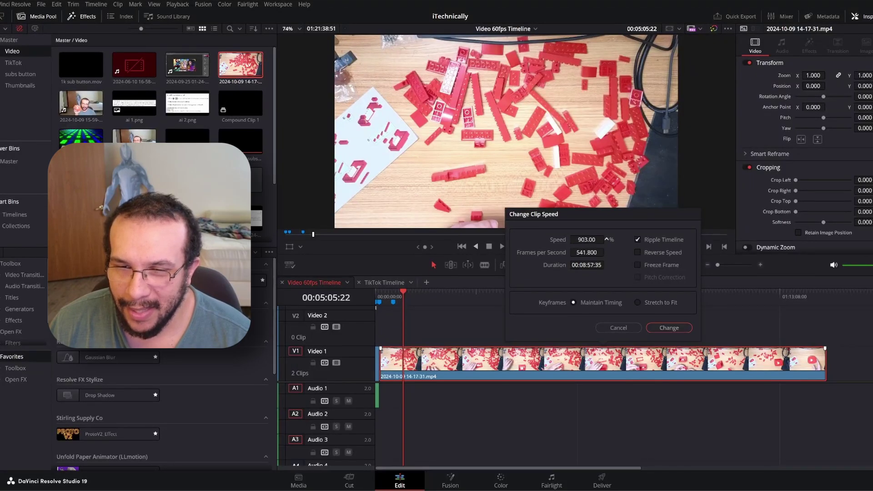
scroll(607, 239, up, 20)
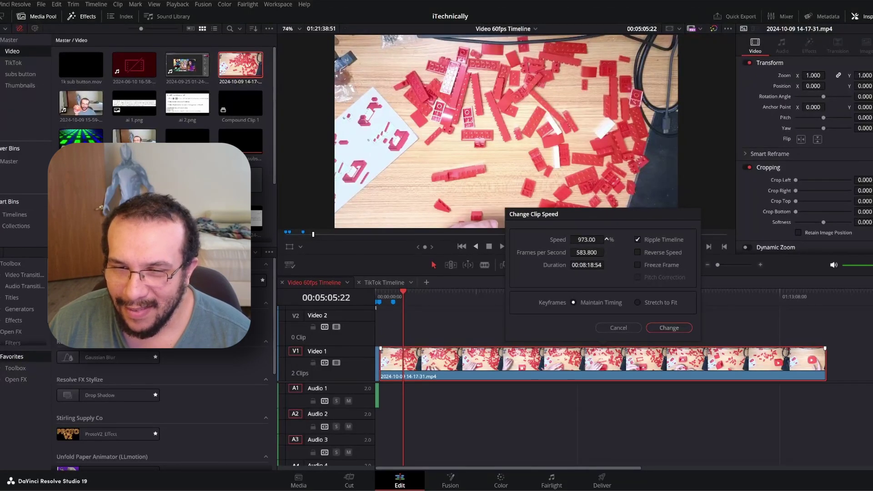
scroll(607, 239, up, 17)
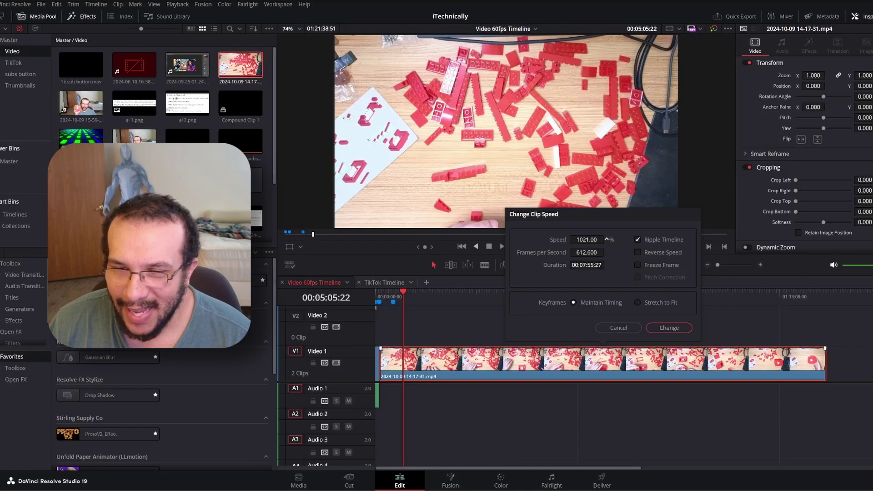
scroll(606, 239, up, 20)
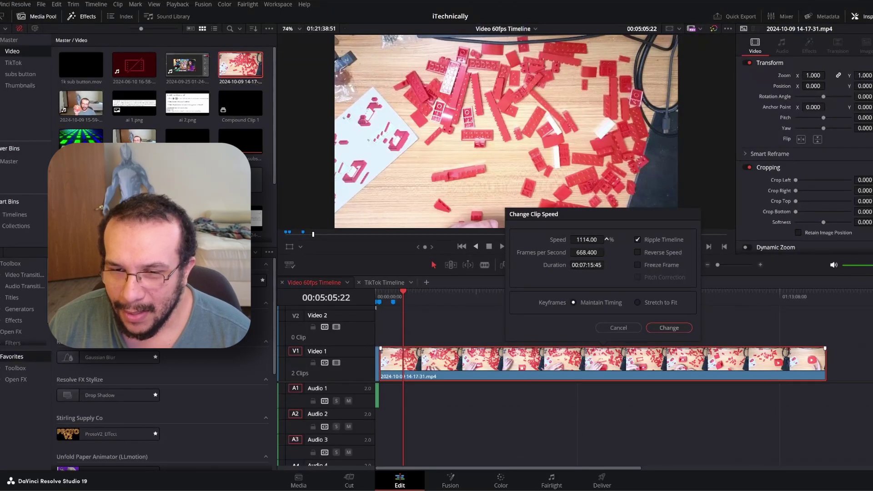
scroll(587, 240, up, 20)
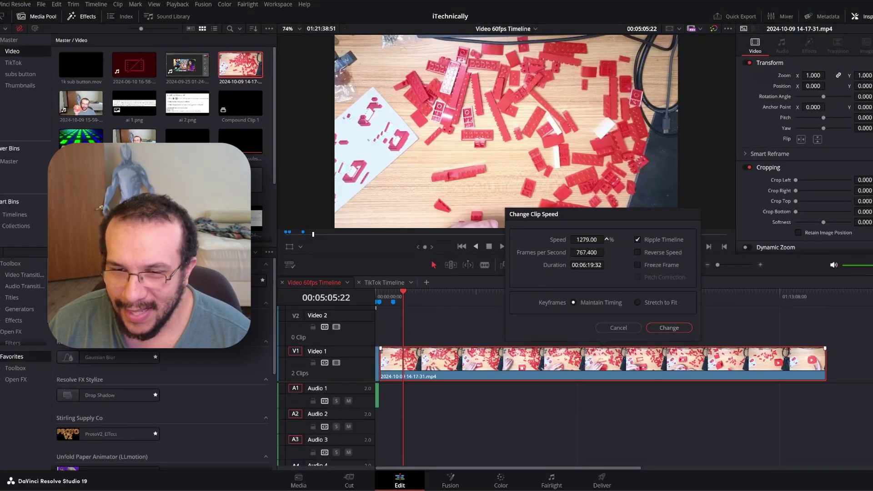
scroll(607, 239, up, 20)
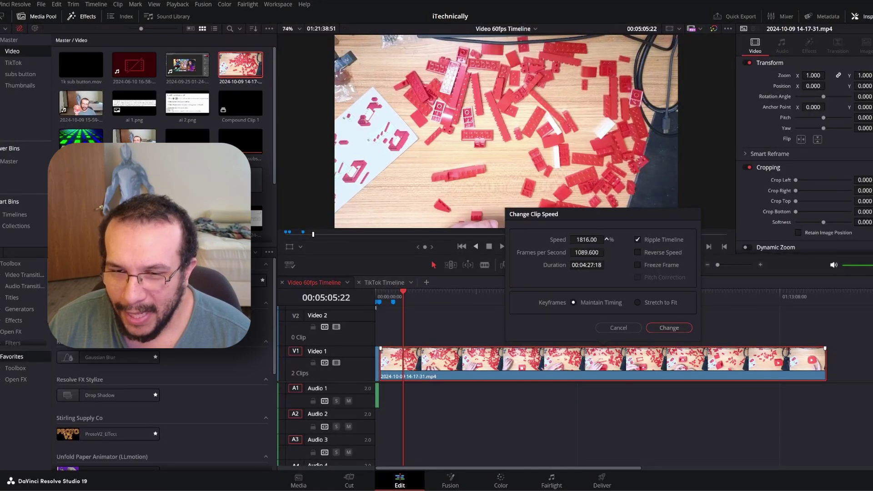
scroll(606, 239, up, 20)
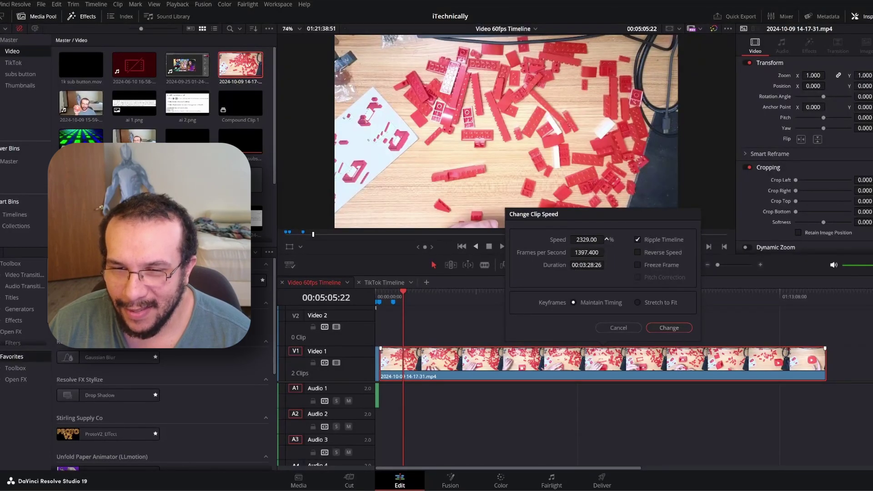
scroll(606, 239, up, 20)
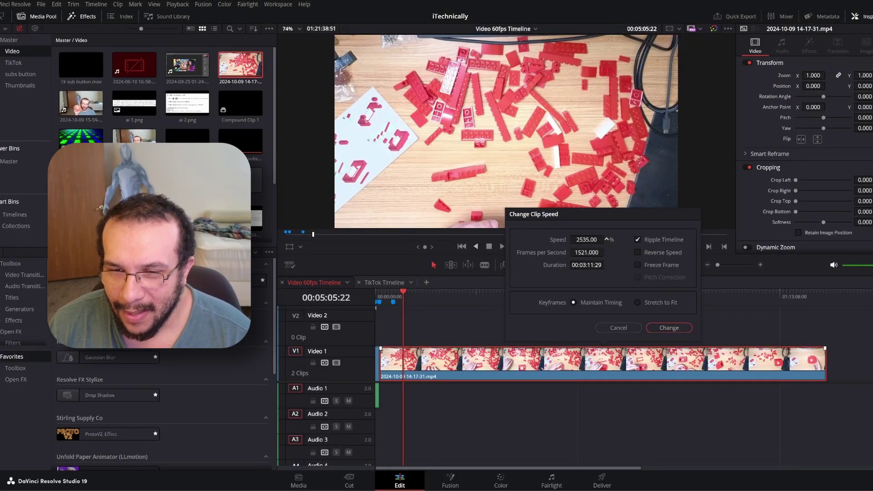
scroll(606, 238, up, 20)
scroll(607, 239, up, 20)
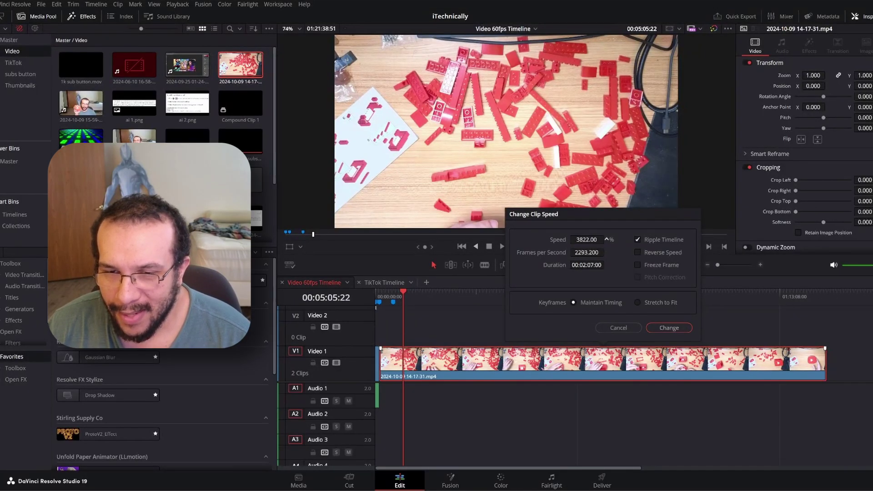
scroll(606, 238, up, 20)
scroll(606, 239, up, 20)
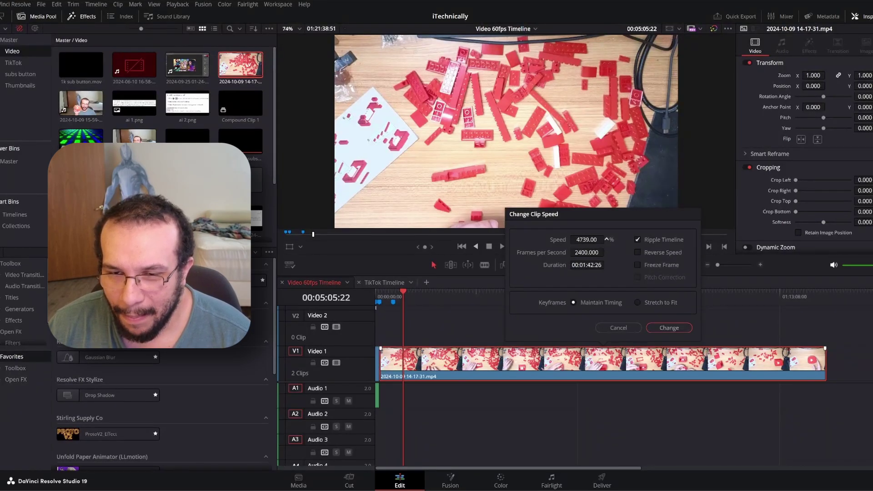
scroll(606, 239, up, 20)
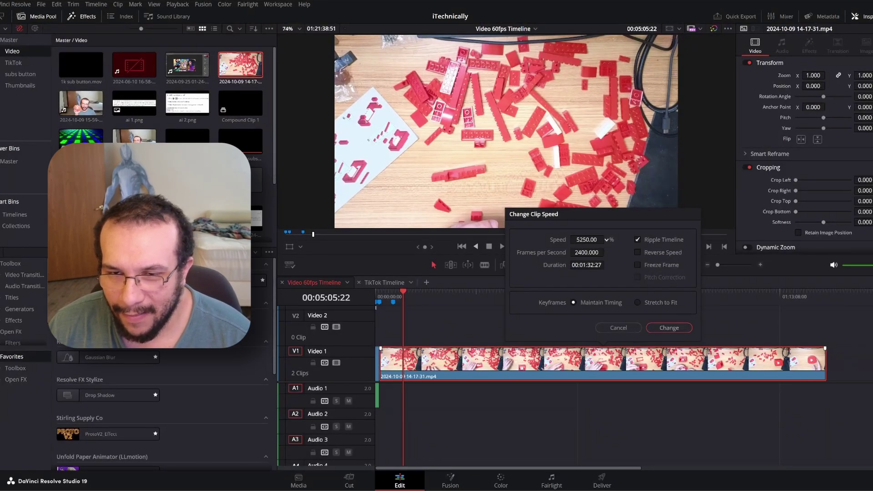
scroll(606, 239, up, 20)
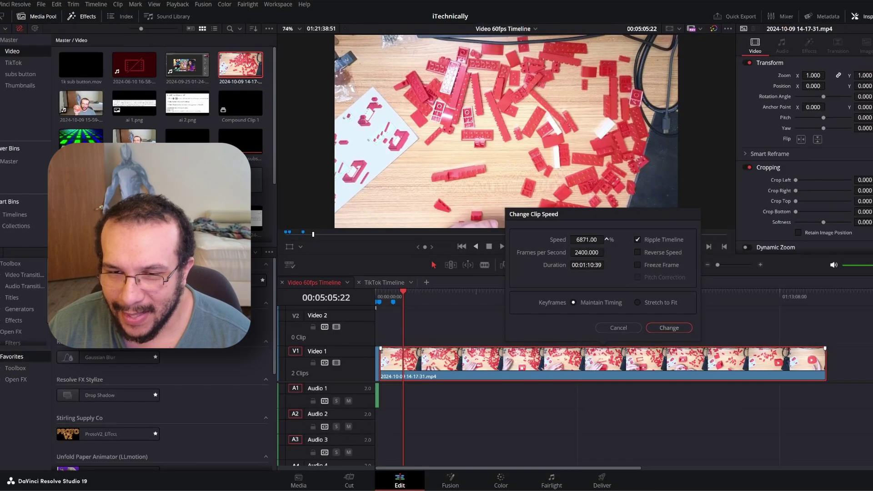
scroll(606, 239, up, 20)
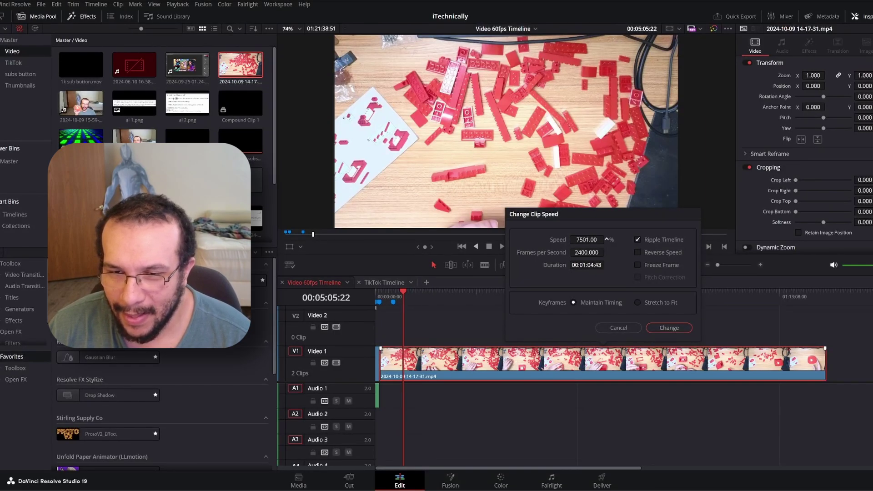
scroll(606, 239, up, 20)
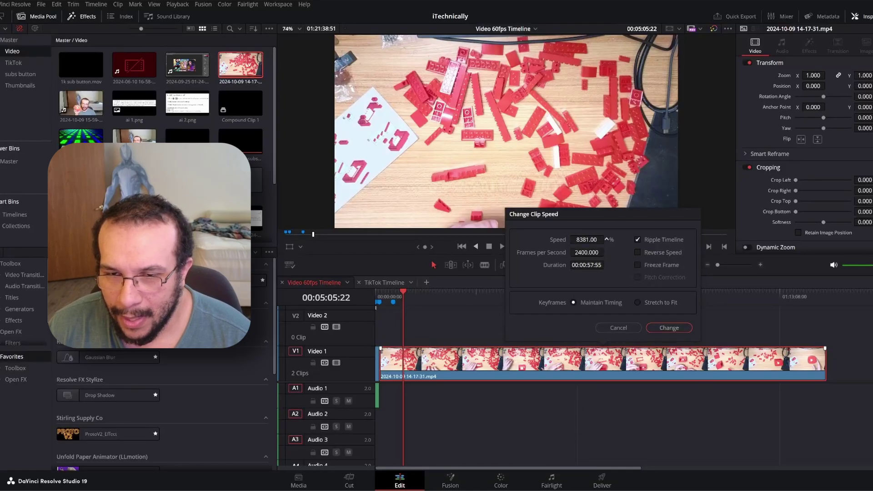
scroll(607, 238, up, 20)
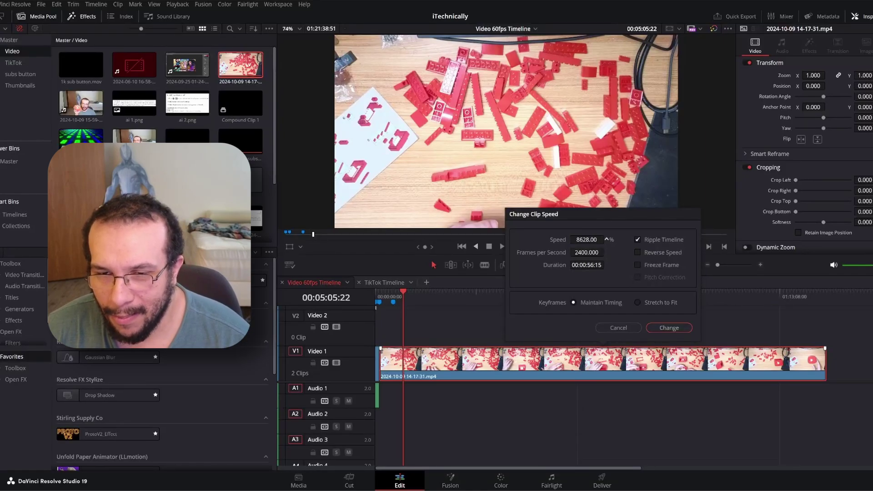
scroll(607, 239, up, 20)
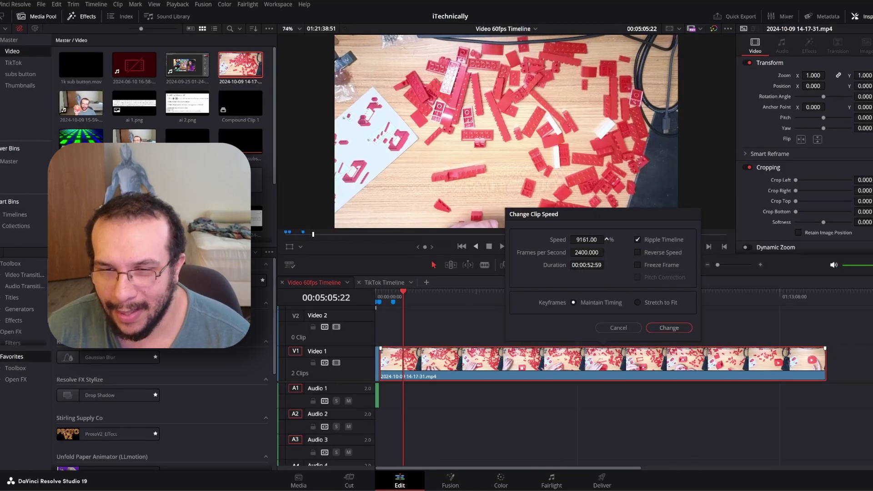
scroll(607, 239, up, 20)
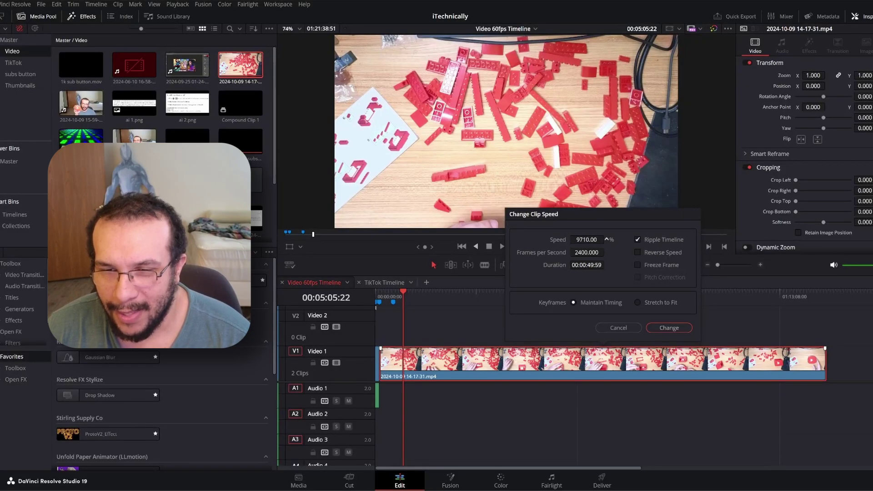
scroll(606, 239, up, 20)
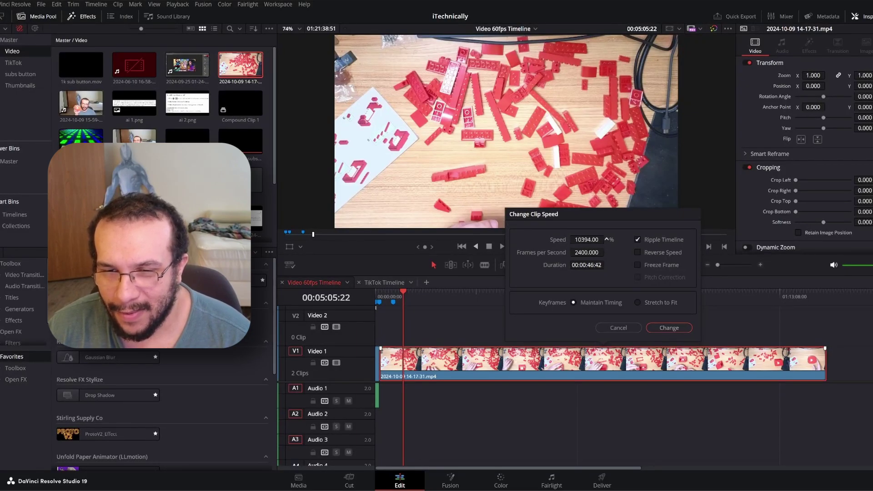
scroll(606, 238, up, 20)
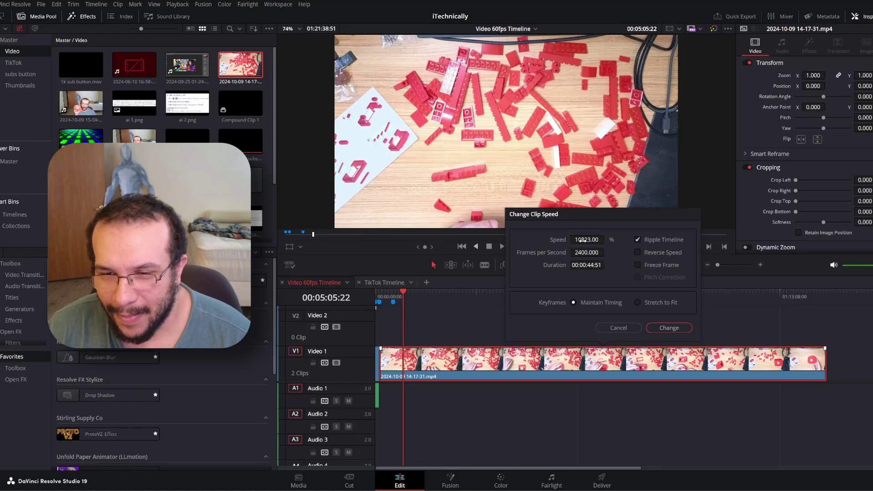
click(665, 328)
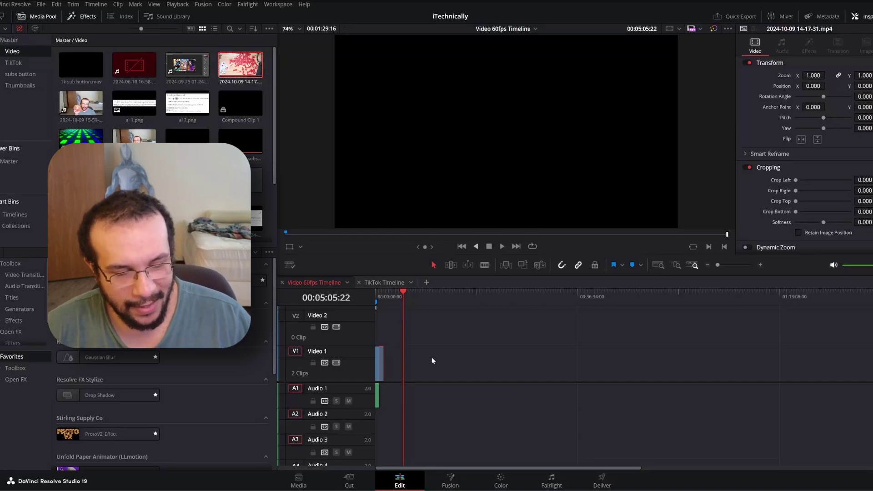
Step: Fit the whole timeline with Shift+Z and play through part of the sped-up LEGO clip
key(shift+z)
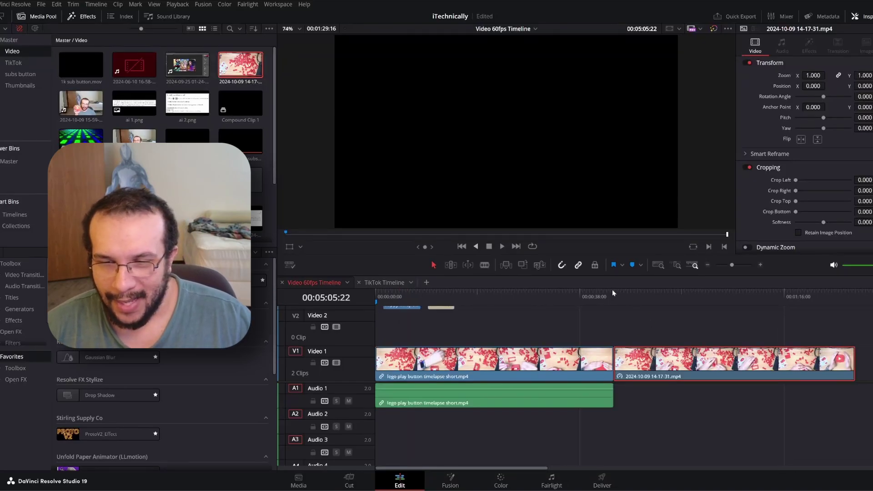
click(612, 291)
key(space)
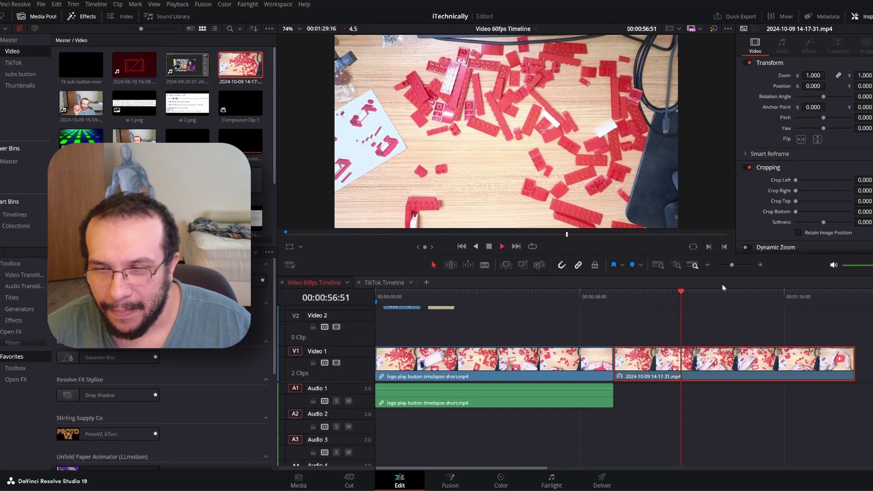
click(750, 299)
key(space)
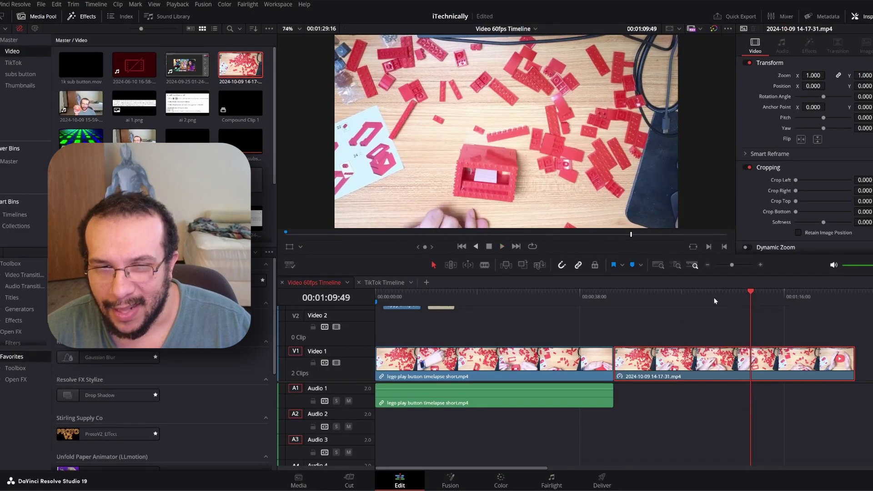
Step: Play back a section of the earlier timelapse clip for comparison
click(513, 309)
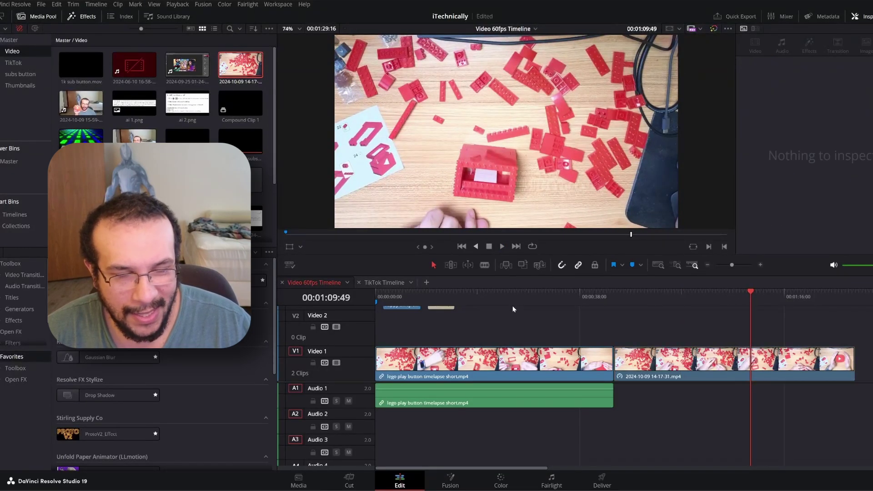
key(space)
click(500, 298)
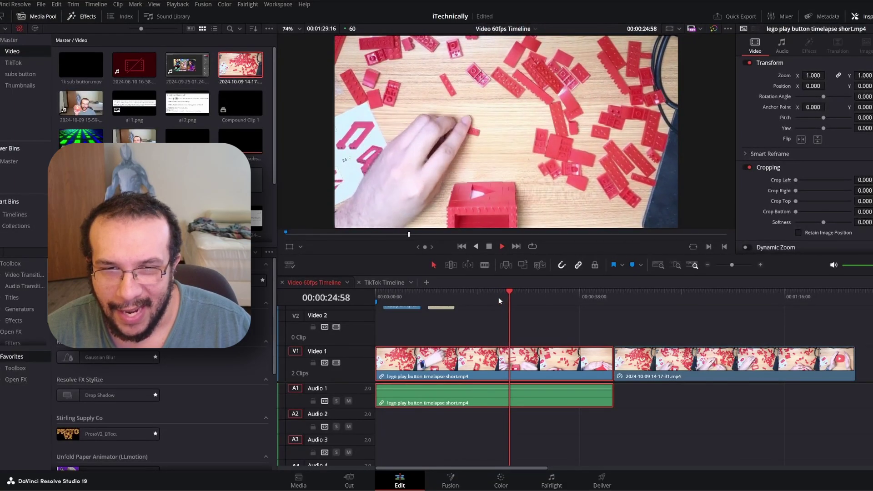
key(space)
Step: Dismiss the sped-up clip's context menu and place the playhead inside that clip
right_click(679, 364)
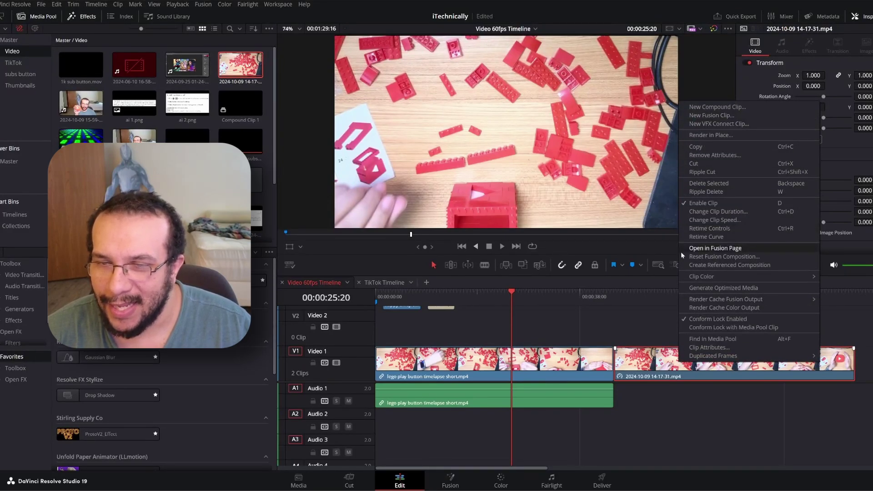
click(653, 371)
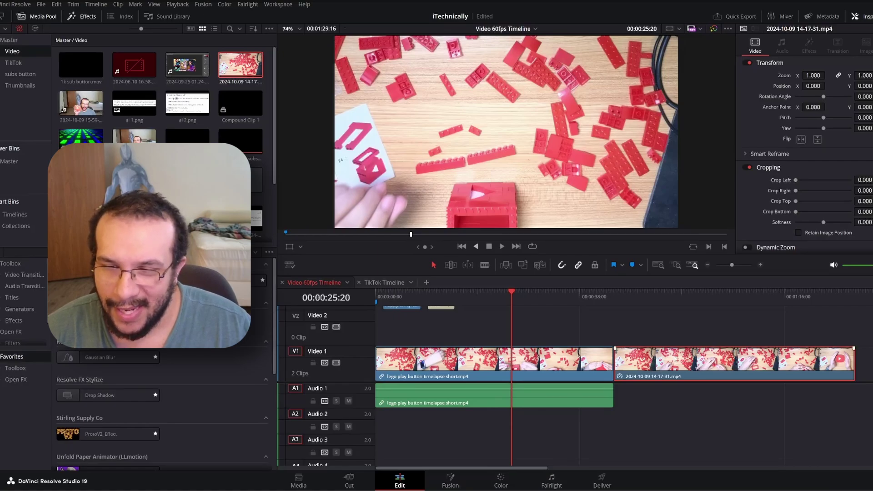
click(670, 296)
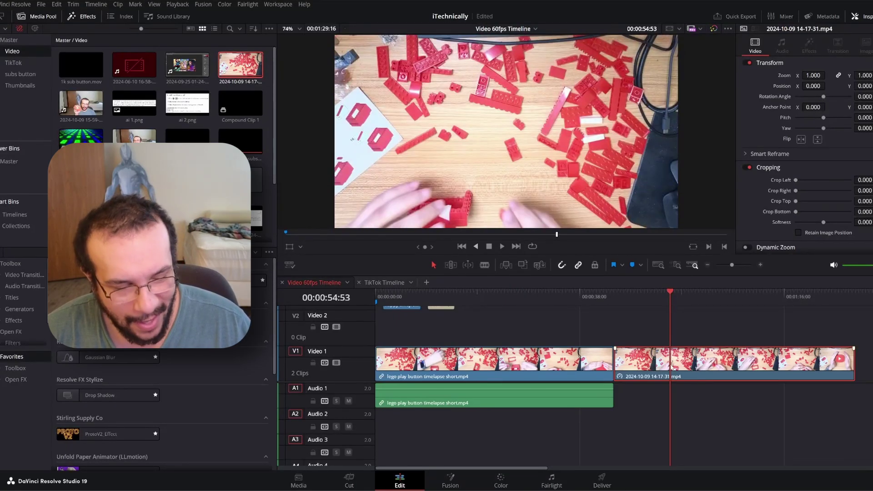
Step: Undo the 10823% retime and reopen Change Clip Speed with the Speed field focused
key(ctrl+z)
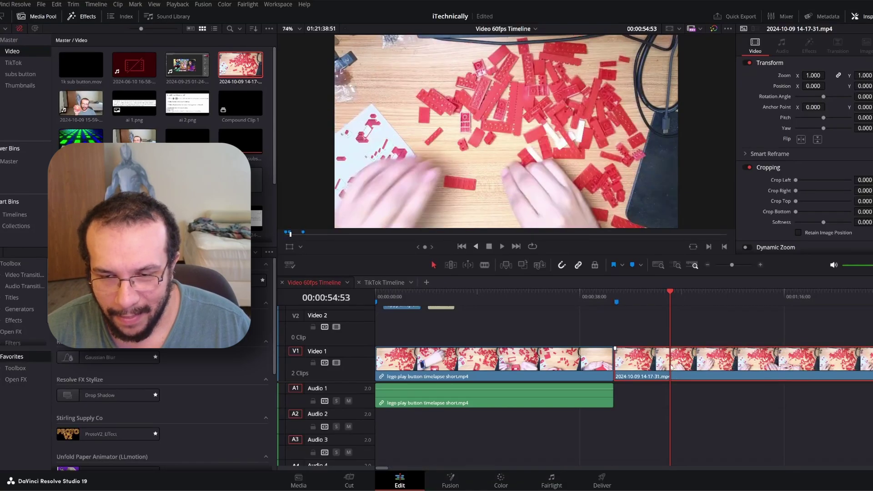
right_click(683, 362)
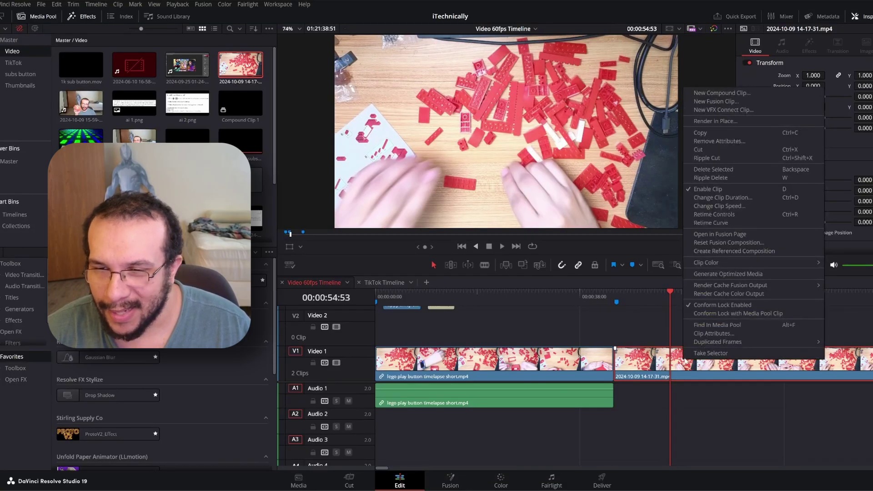
click(743, 207)
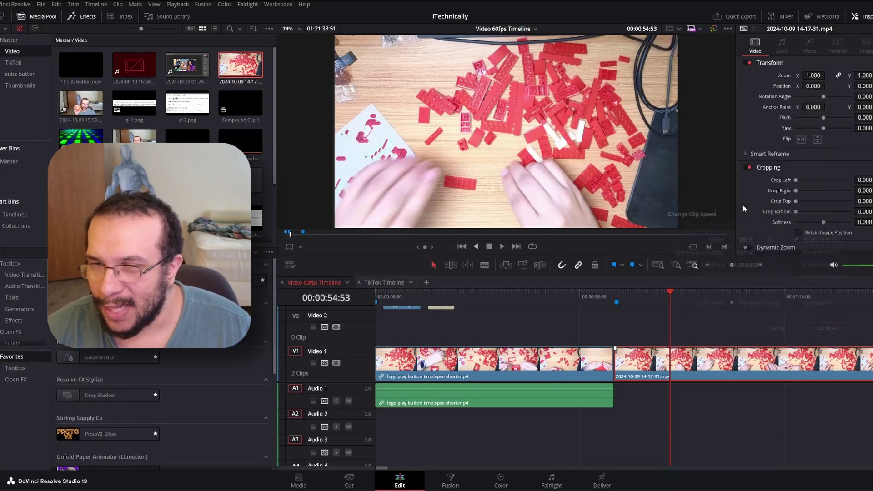
click(744, 240)
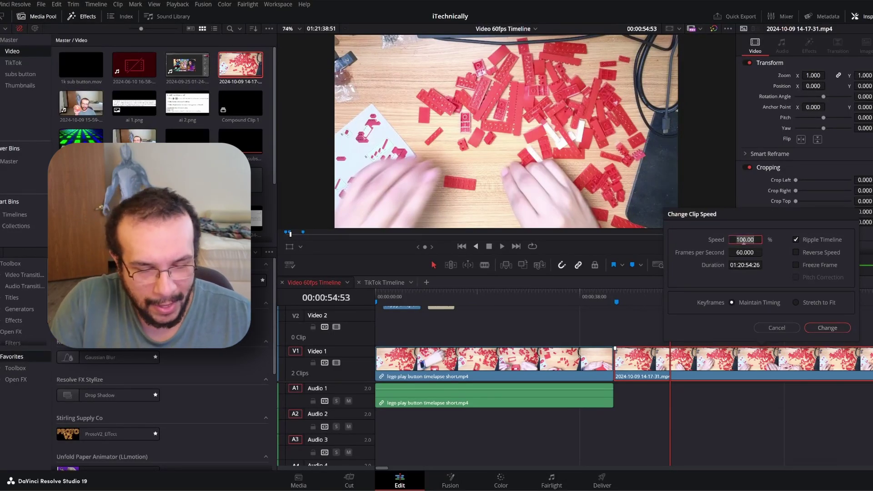
Step: Replace the Speed value with 1000% and apply it to the LEGO clip
key(BackSpace)
text(1000)
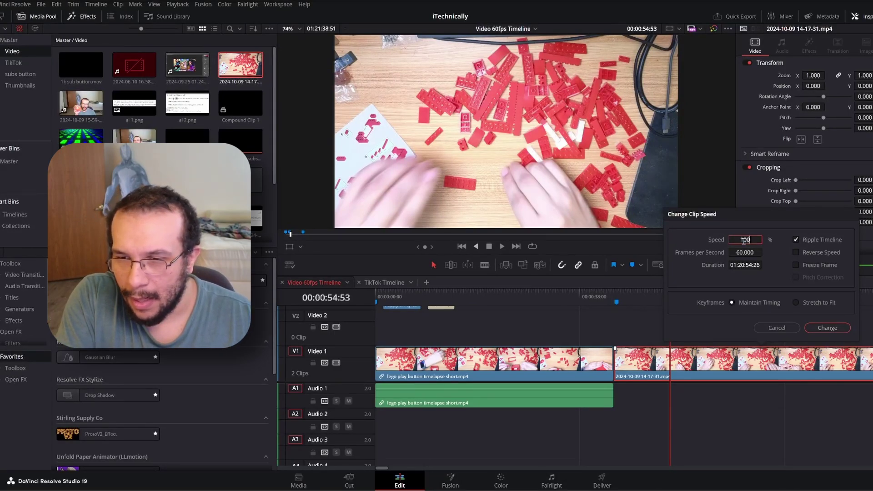
key(Return)
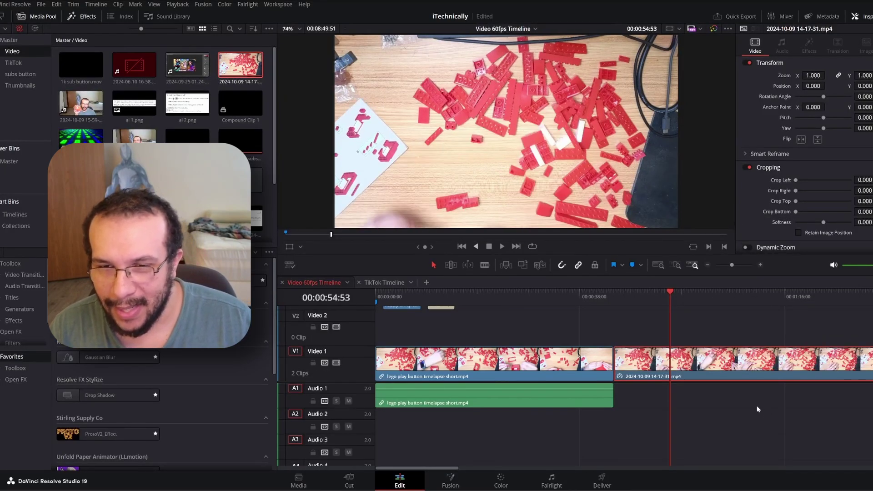
Step: Fit the roughly 8:49 timeline and play the sped-up footage from around 3:29
scroll(749, 401, right, 10)
scroll(747, 405, left, 2)
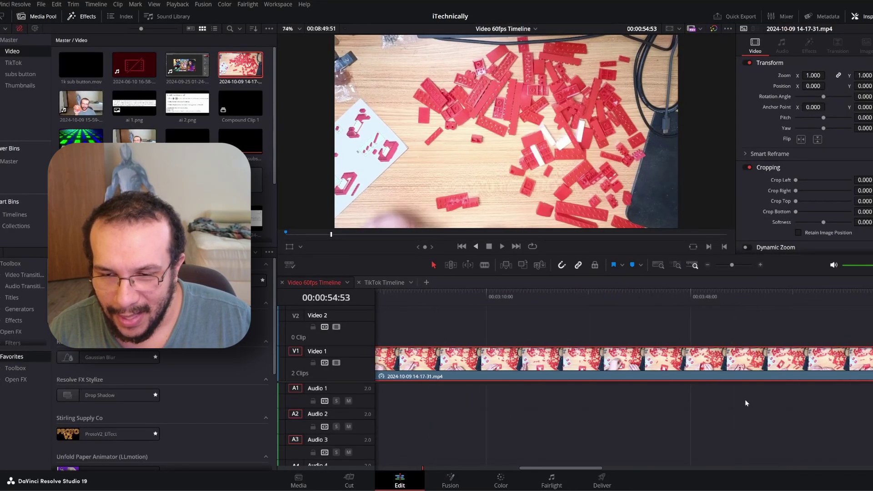
key(shift+z)
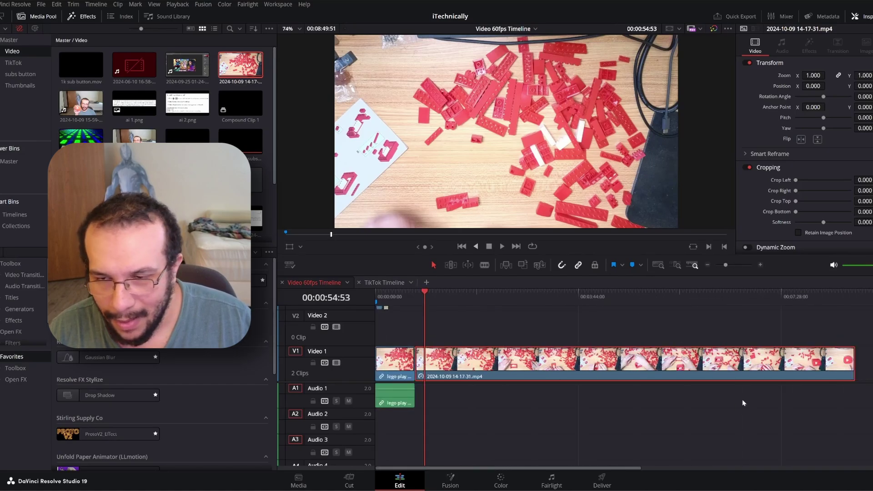
click(855, 295)
drag(855, 294, 565, 321)
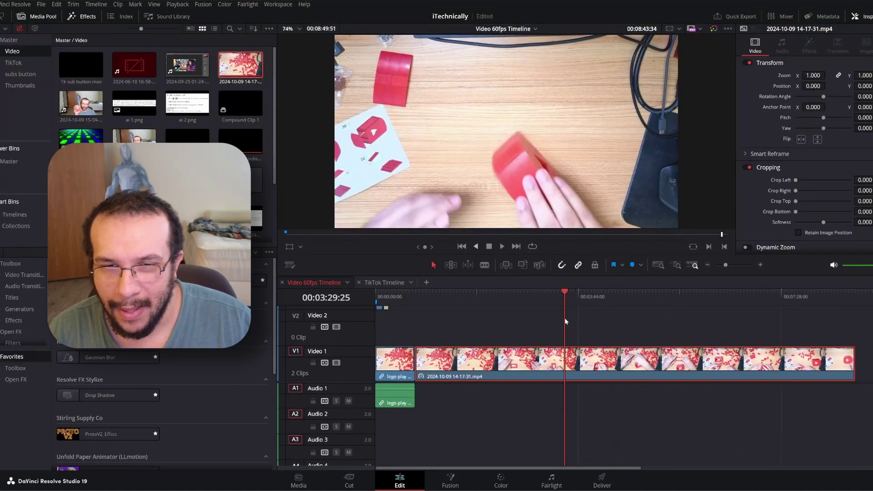
key(space)
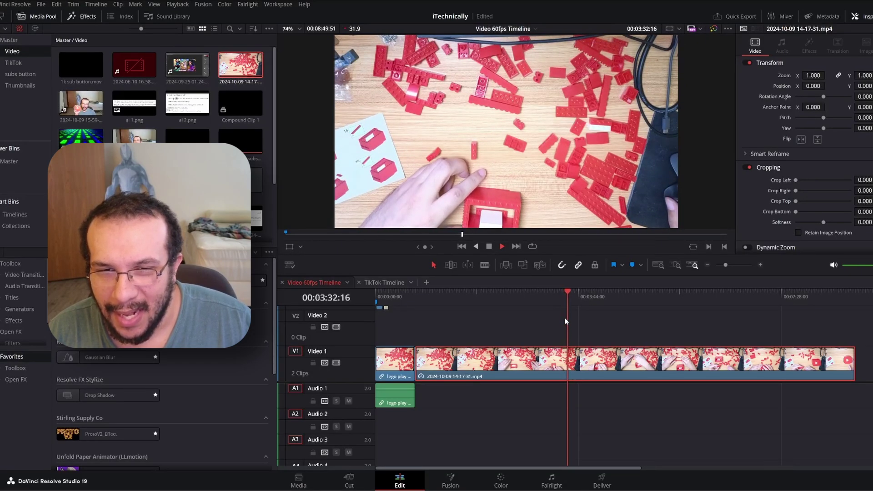
key(space)
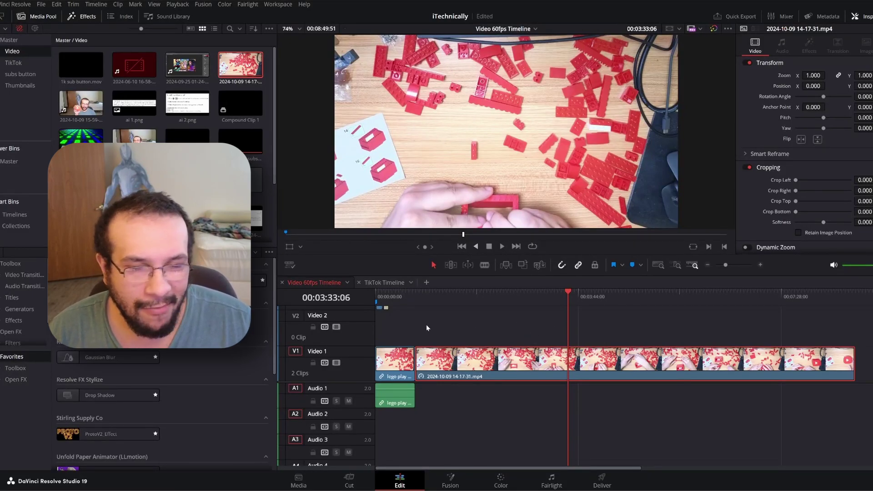
scroll(486, 334, right, 2)
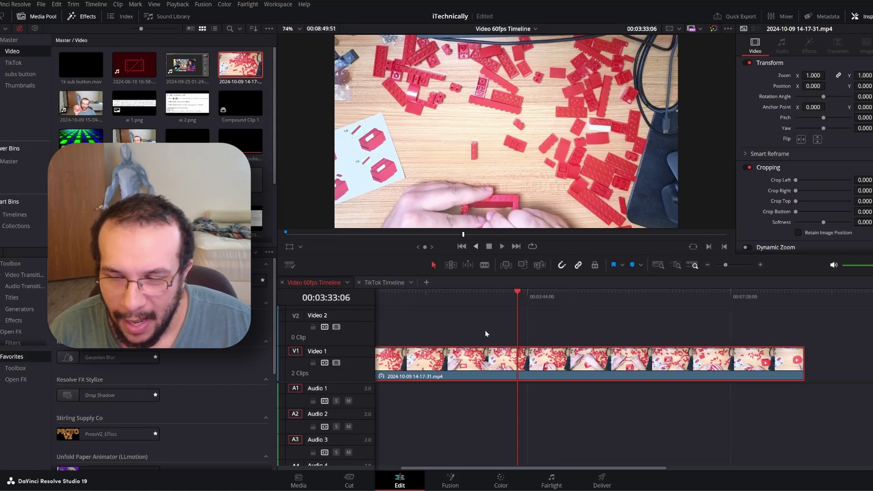
scroll(485, 334, left, 2)
scroll(486, 332, right, 2)
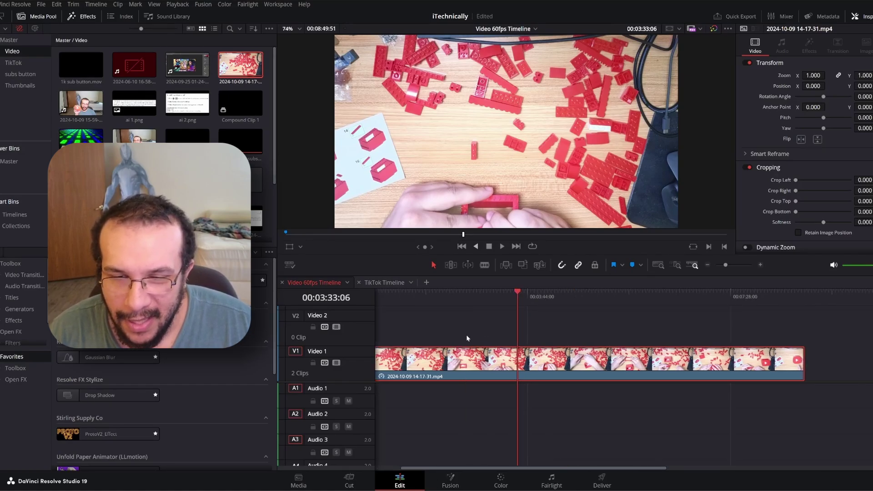
scroll(466, 335, left, 2)
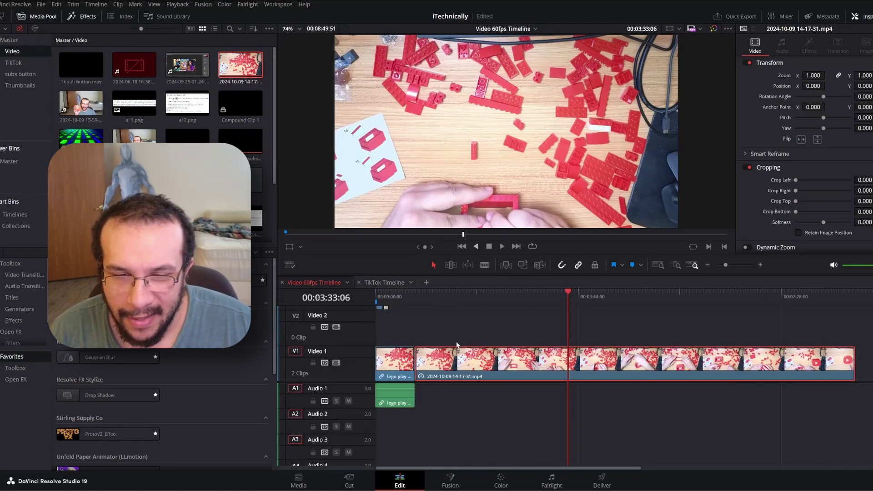
click(396, 297)
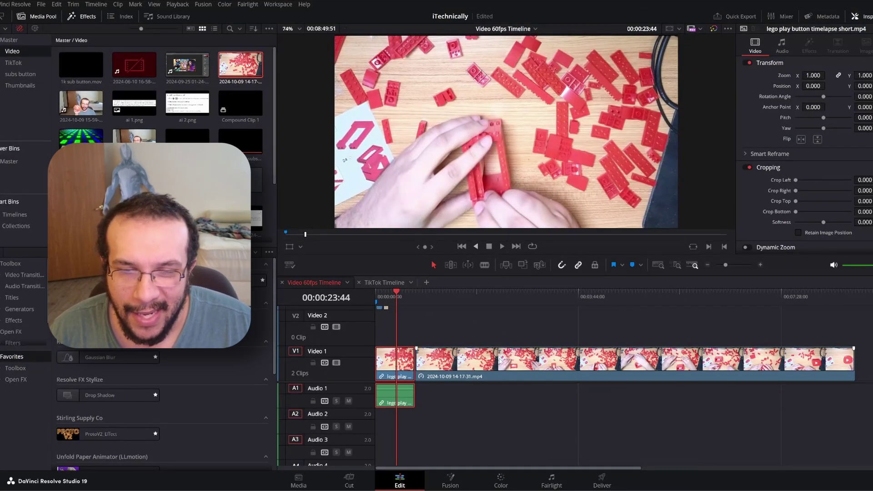
right_click(455, 363)
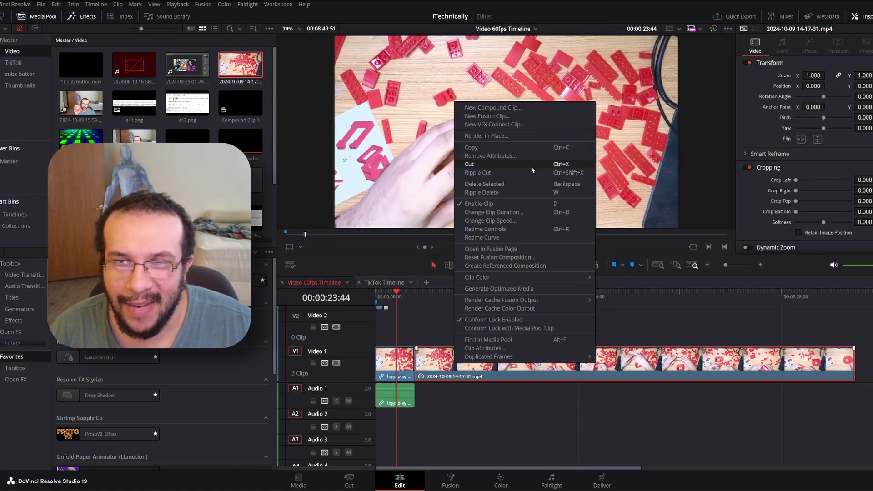
click(639, 297)
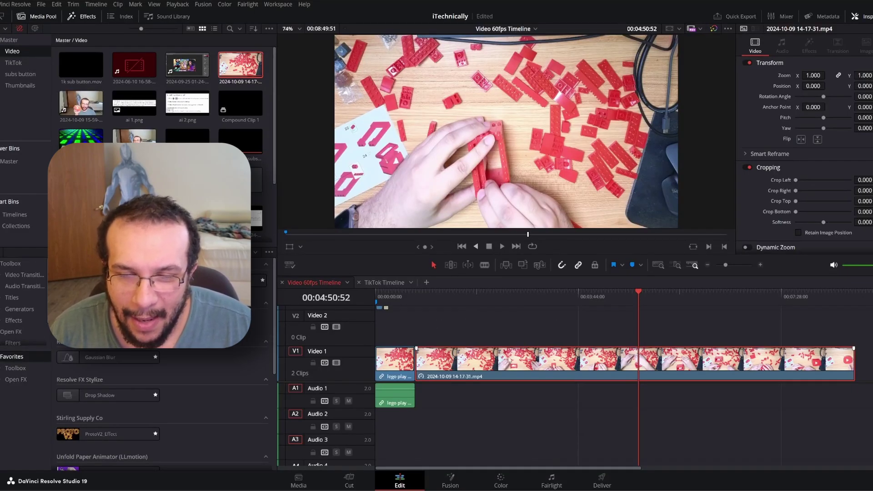
Step: Retime the LEGO clip to 9141% (duration 00:00:53:06) and check it around 1:01
right_click(509, 359)
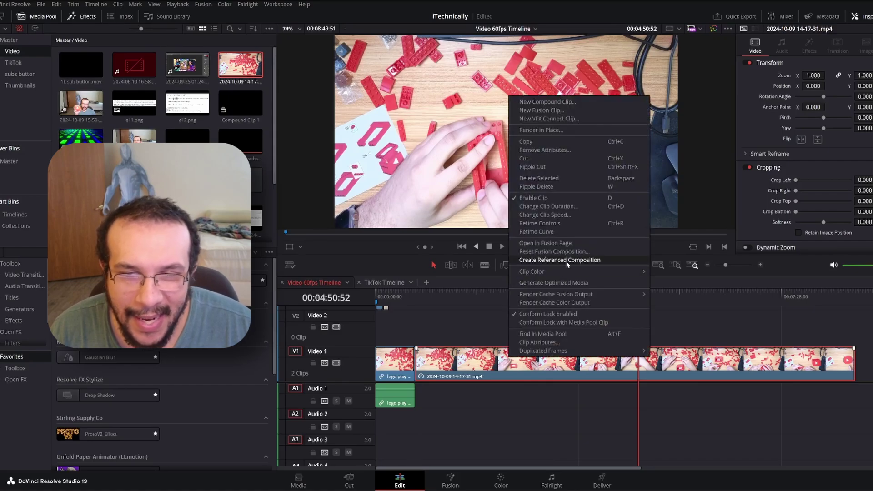
click(571, 218)
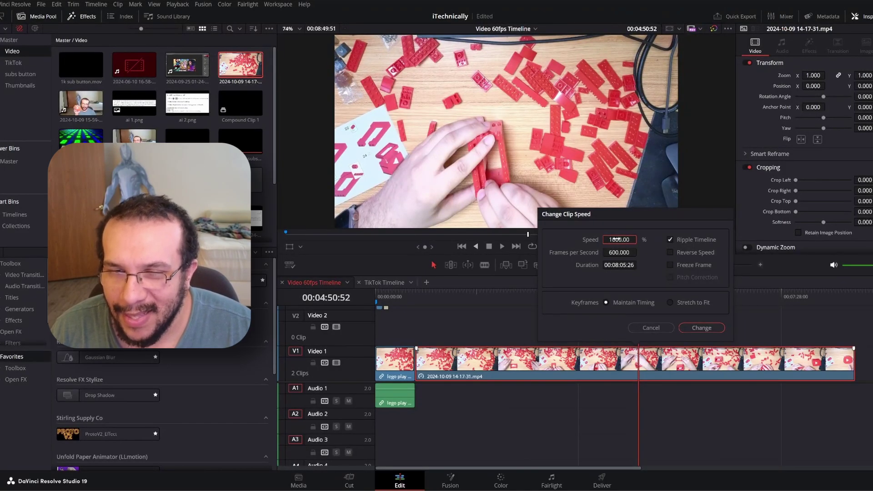
click(621, 268)
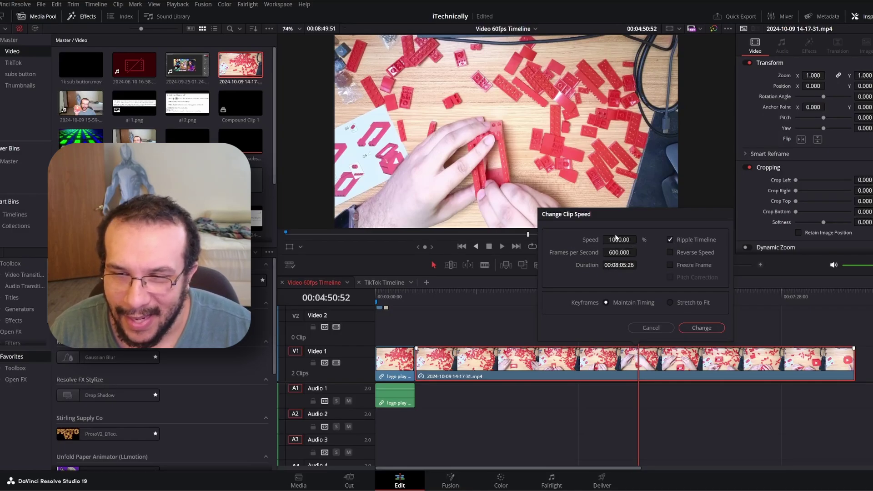
drag(615, 240, 639, 240)
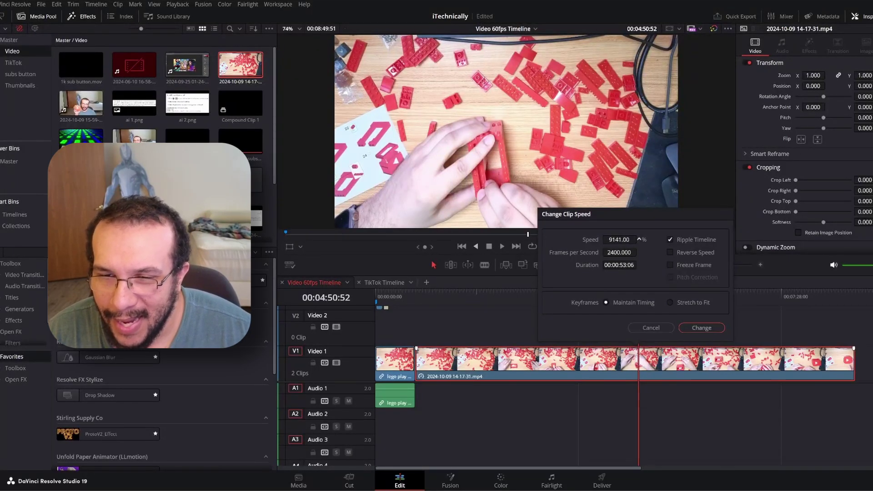
click(700, 328)
click(430, 295)
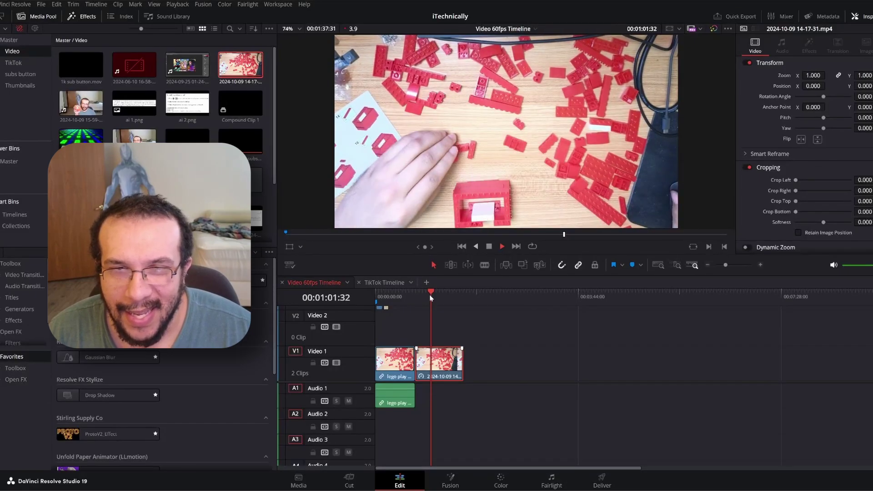
key(space)
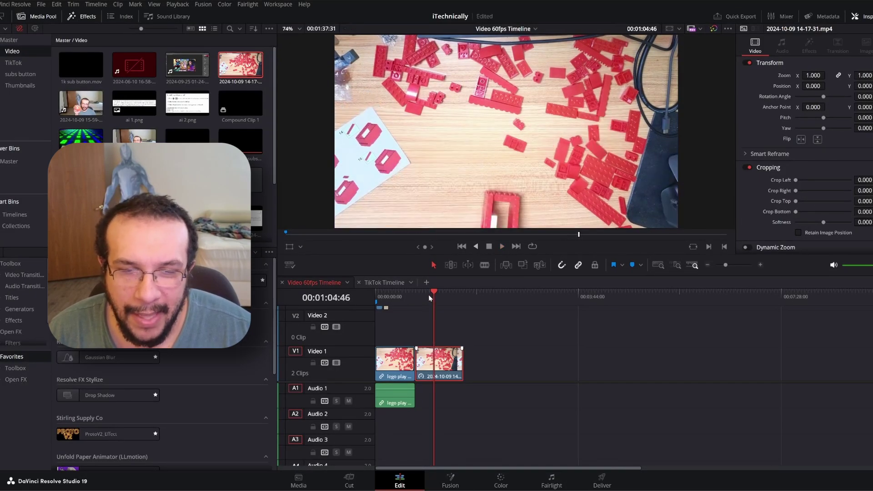
key(space)
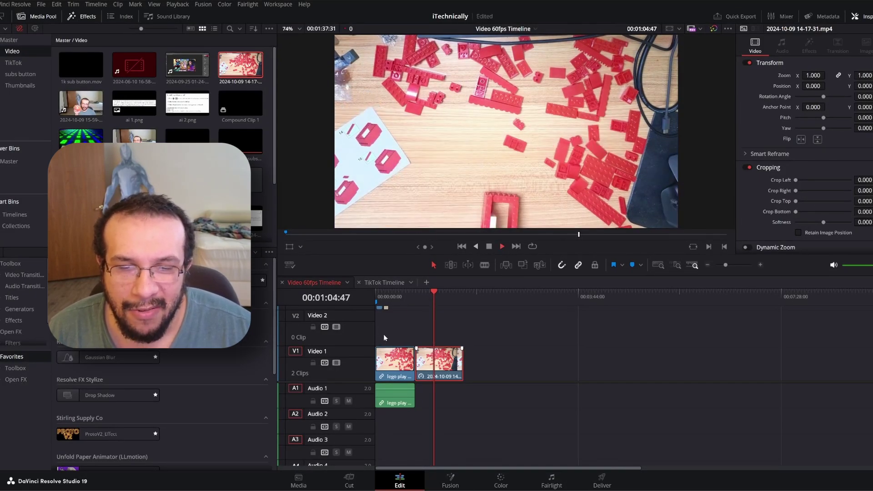
key(space)
right_click(434, 358)
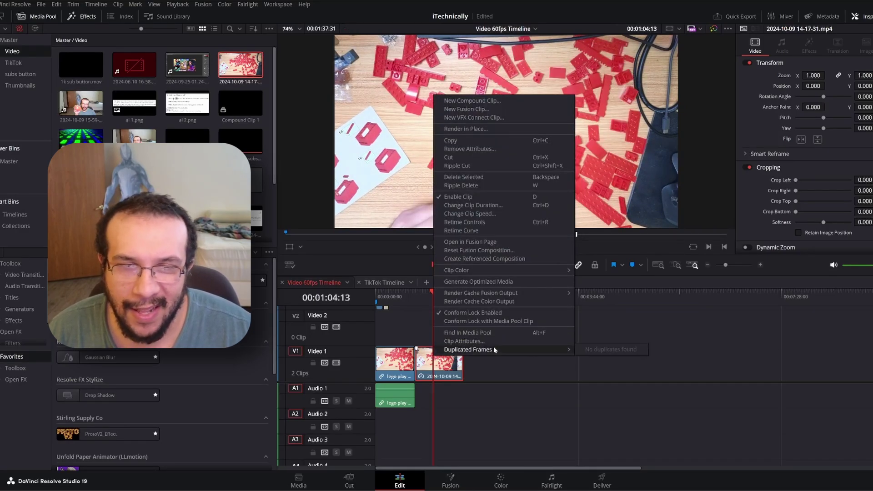
click(493, 373)
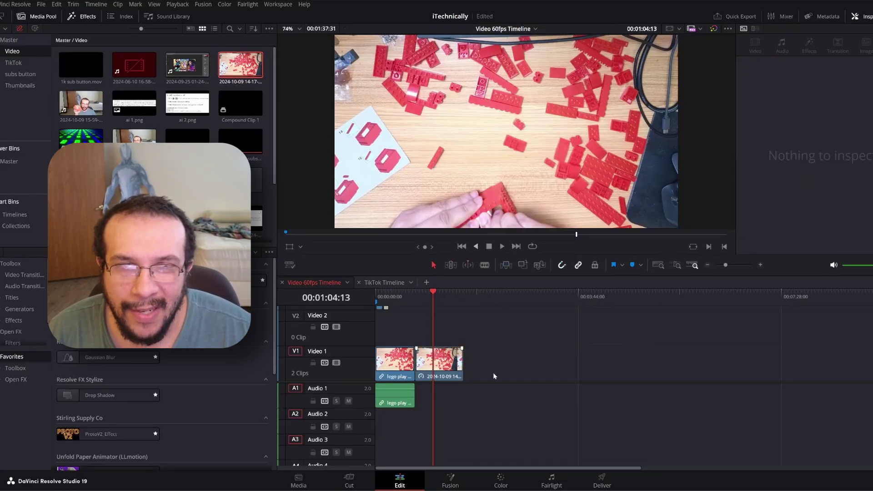